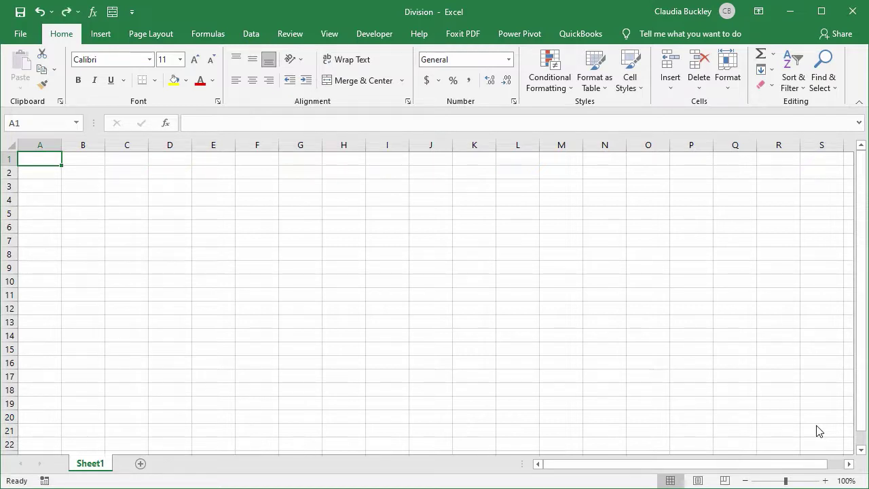
# Step: Enter the formula =100/25 in cell A1
pyautogui.write('=')
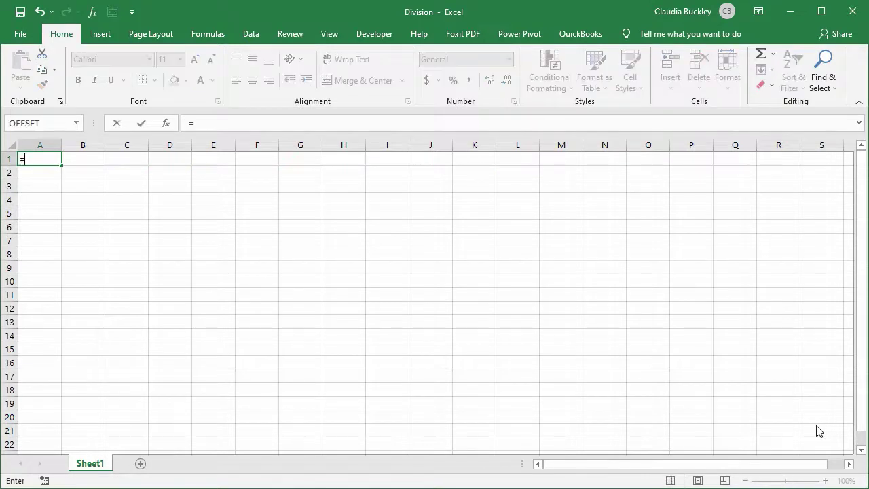
pyautogui.write('100/25')
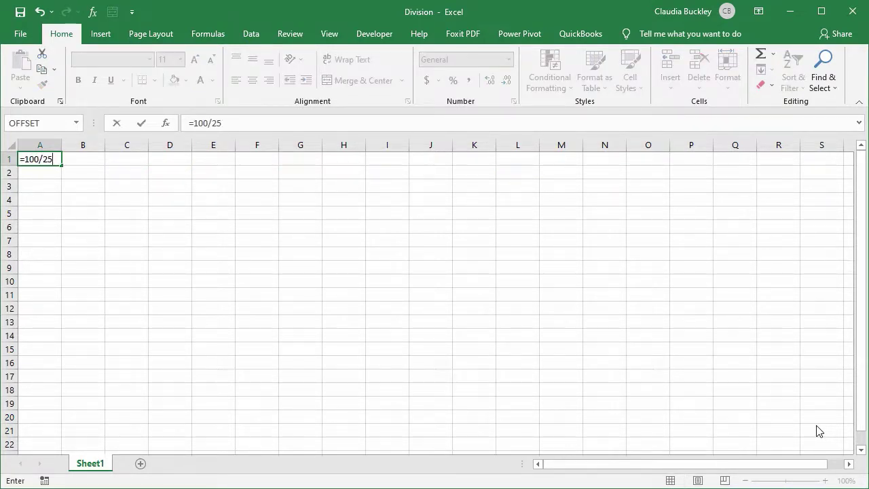
pyautogui.press('Return')
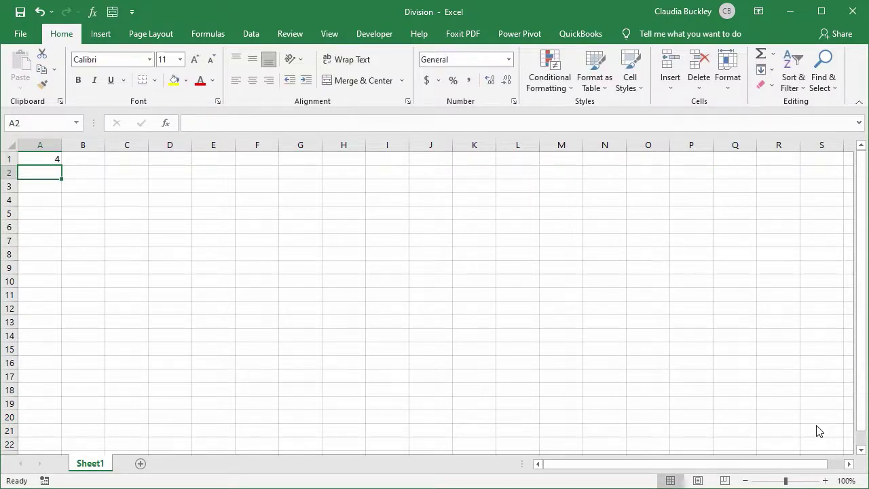
# Step: Enter 100 in cell A3 and 25 in cell B3
pyautogui.press('Down')
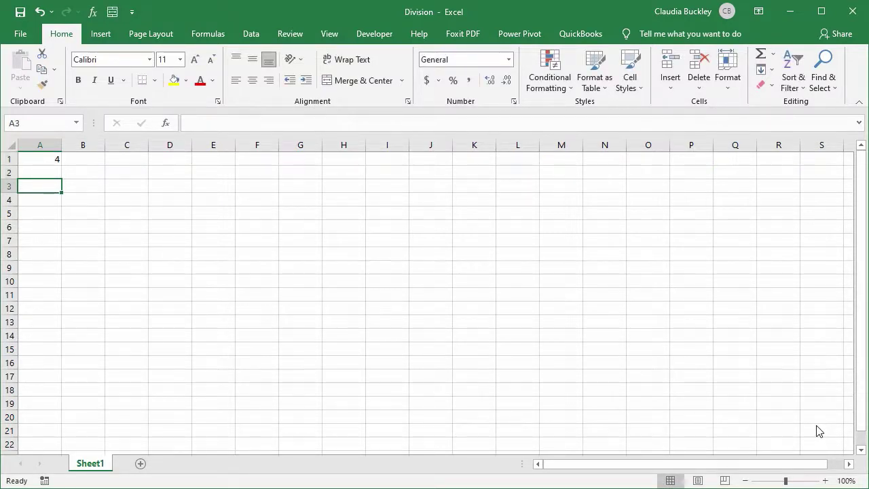
pyautogui.write('100')
pyautogui.press('Tab')
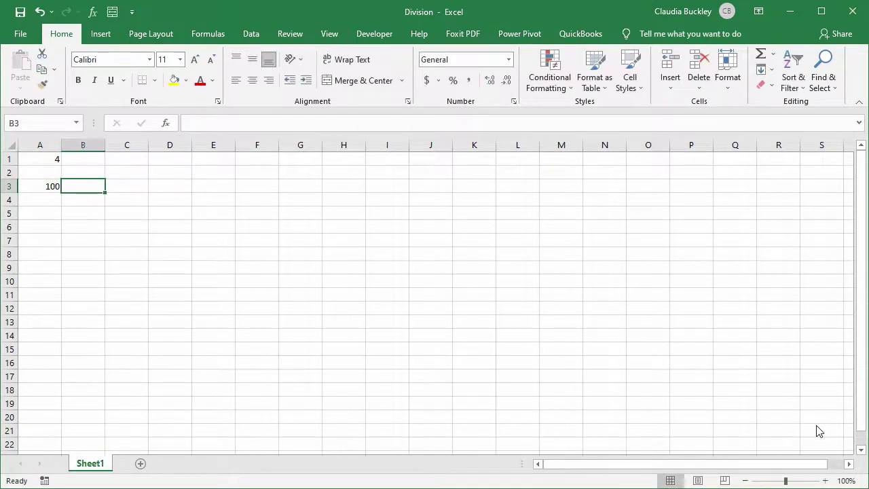
pyautogui.write('25')
pyautogui.press('Return')
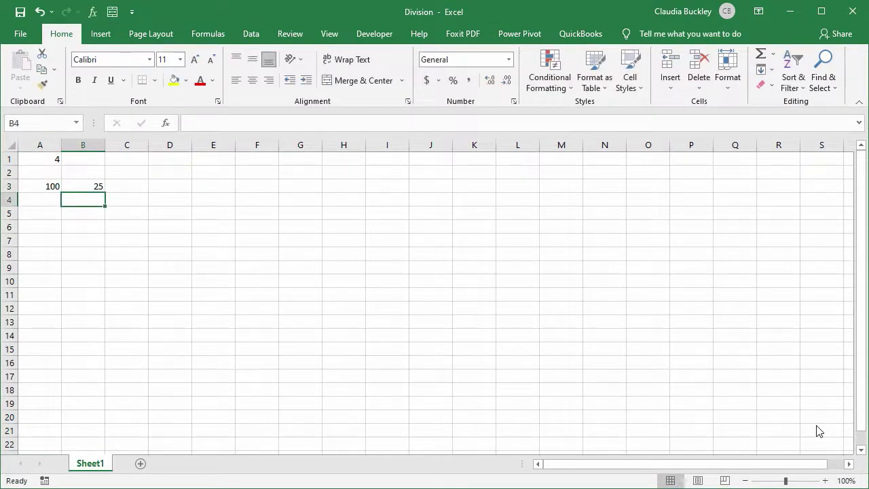
# Step: Enter a formula in cell A5 that divides A3 by B3 using cell references, and review the formula
pyautogui.press('Down')
pyautogui.press('Left')
pyautogui.write('=')
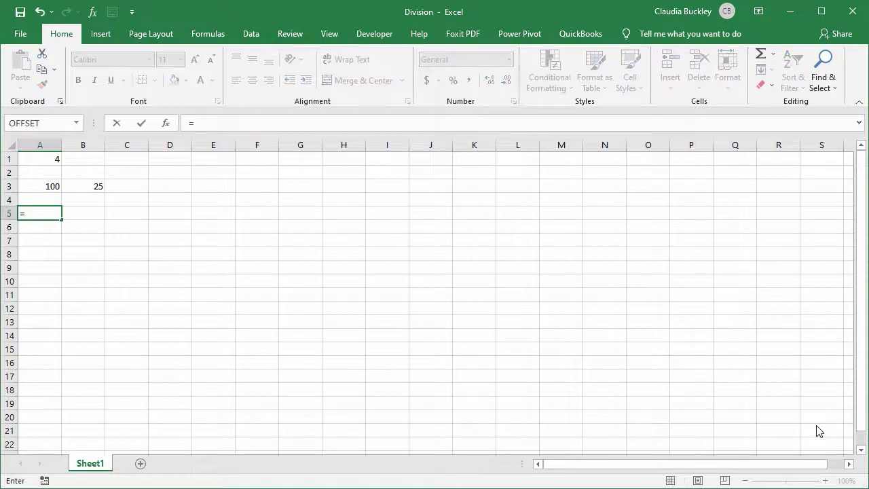
pyautogui.click(29, 188)
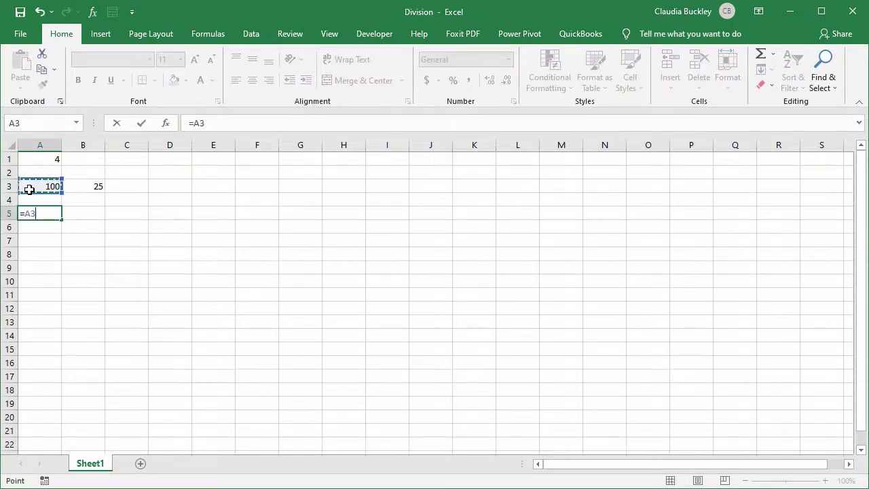
pyautogui.write('/')
pyautogui.click(79, 189)
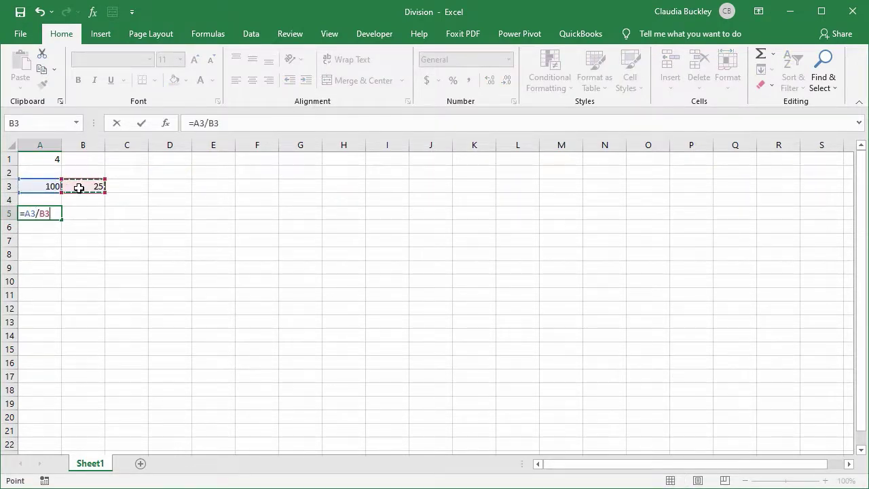
pyautogui.press('Return')
pyautogui.click(57, 211)
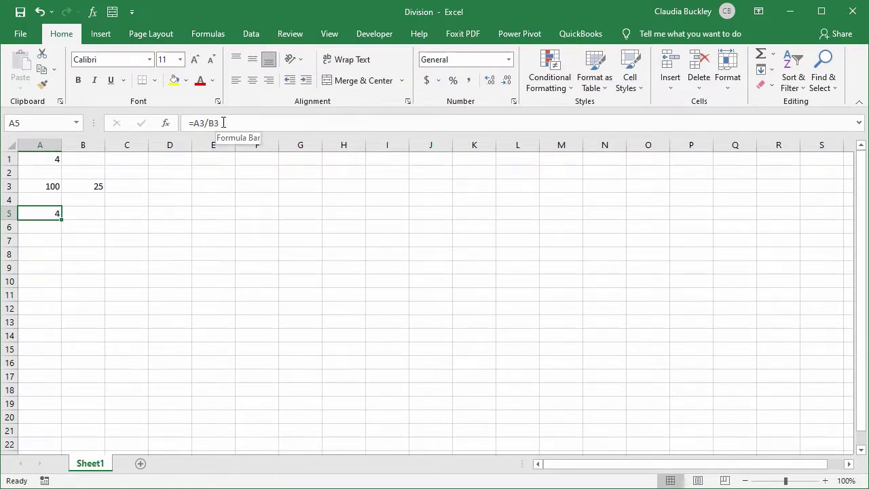
# Step: Enter the formula =QUOTIENT(101,25) in cell A8 to return only the integer part of the division
pyautogui.click(46, 254)
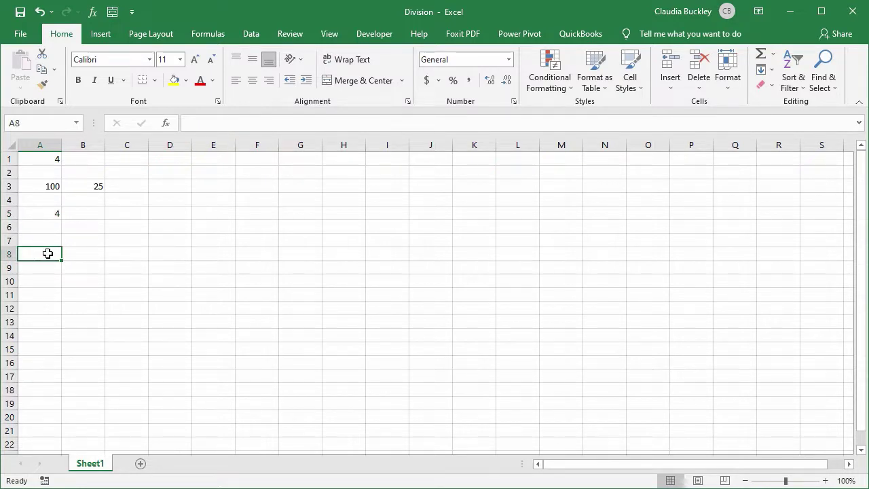
pyautogui.write('=QUOTI')
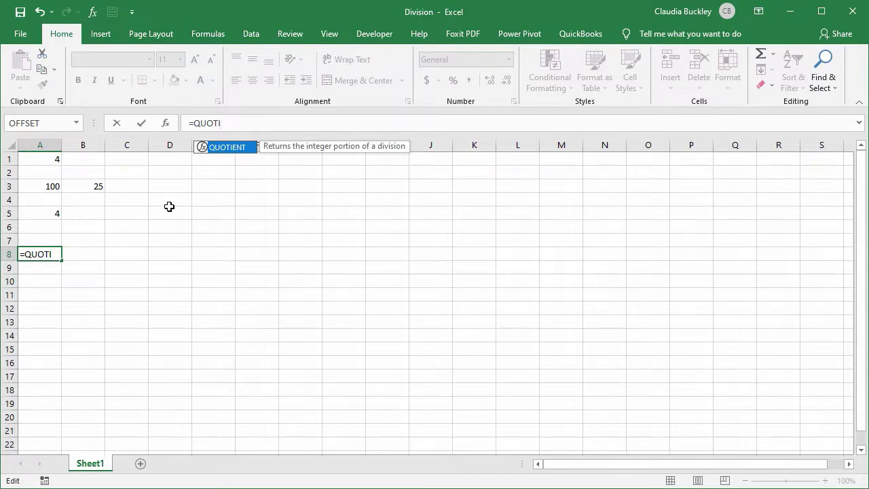
pyautogui.press('Tab')
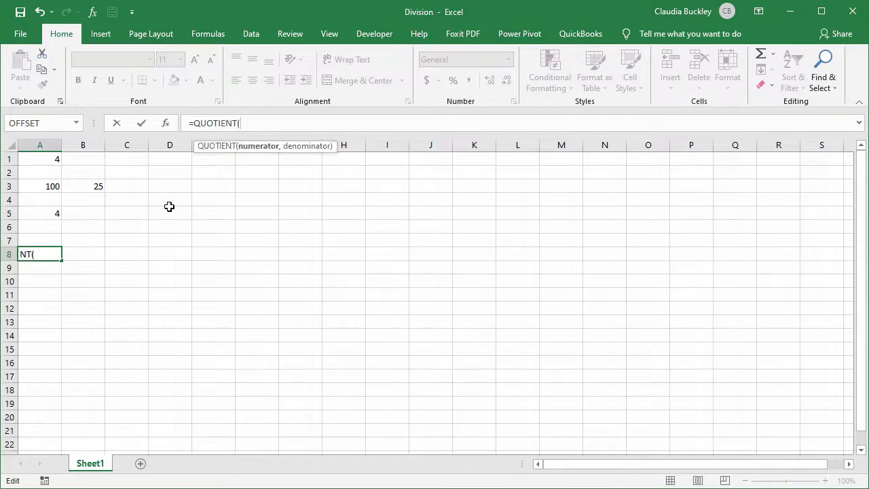
pyautogui.write('101,25)')
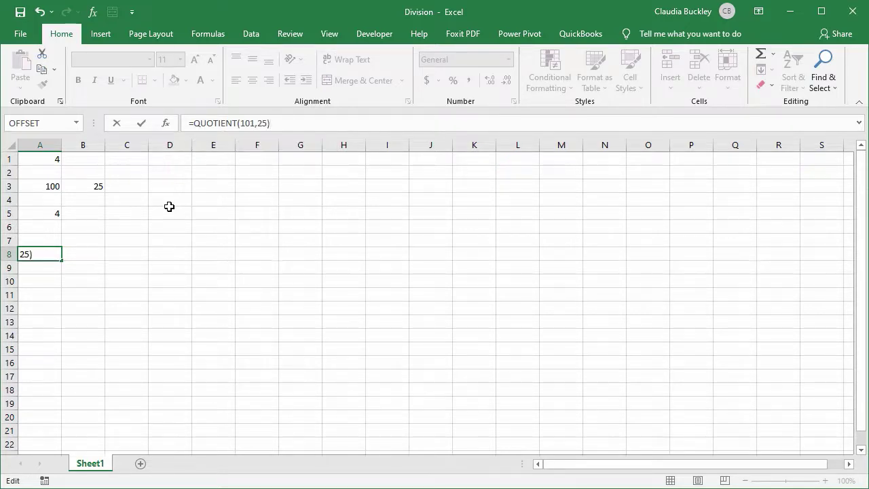
pyautogui.press('Return')
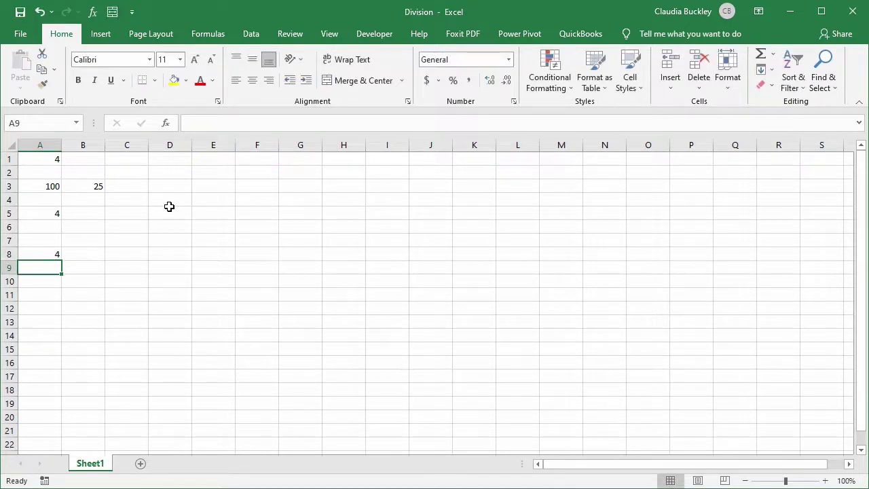
pyautogui.press('Up')
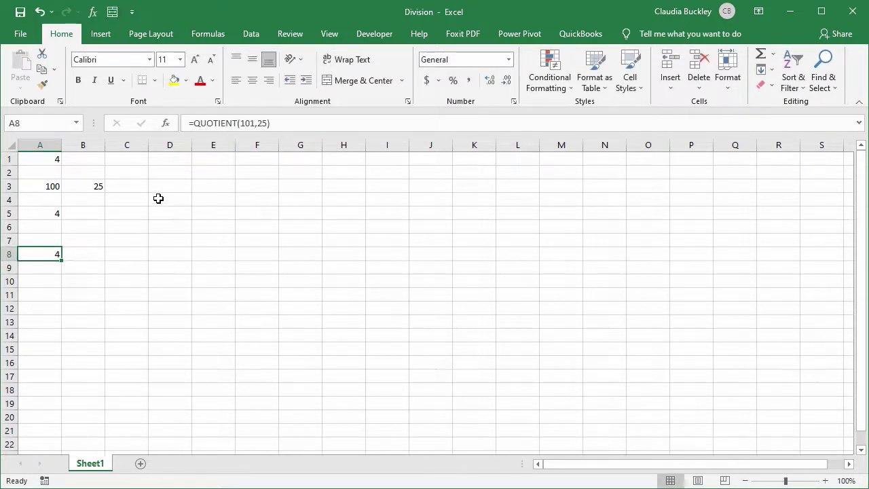
# Step: Enter the ordinary division formula =101/25 in cell B8 for comparison with the QUOTIENT formula
pyautogui.click(88, 253)
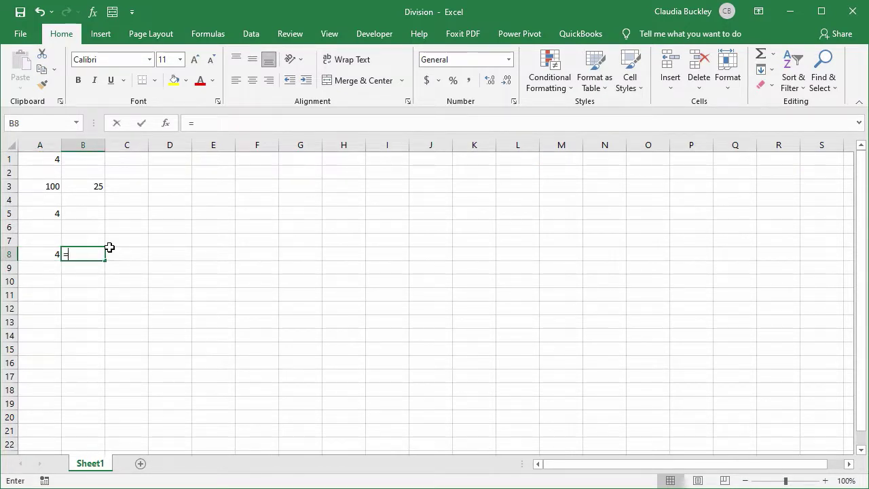
pyautogui.write('=101')
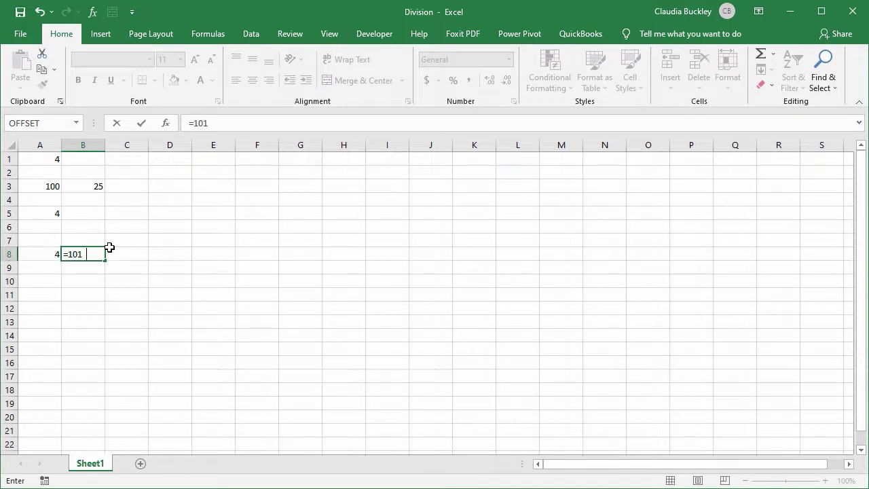
pyautogui.write('/25')
pyautogui.press('Return')
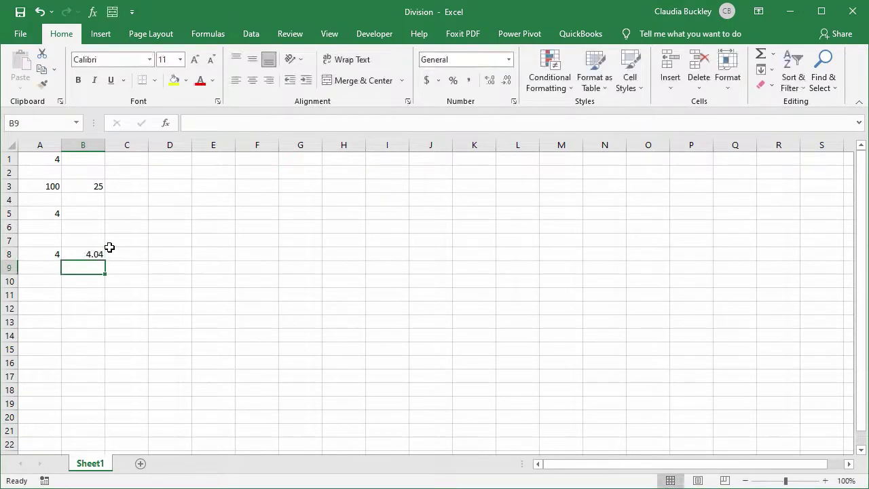
pyautogui.press('Up')
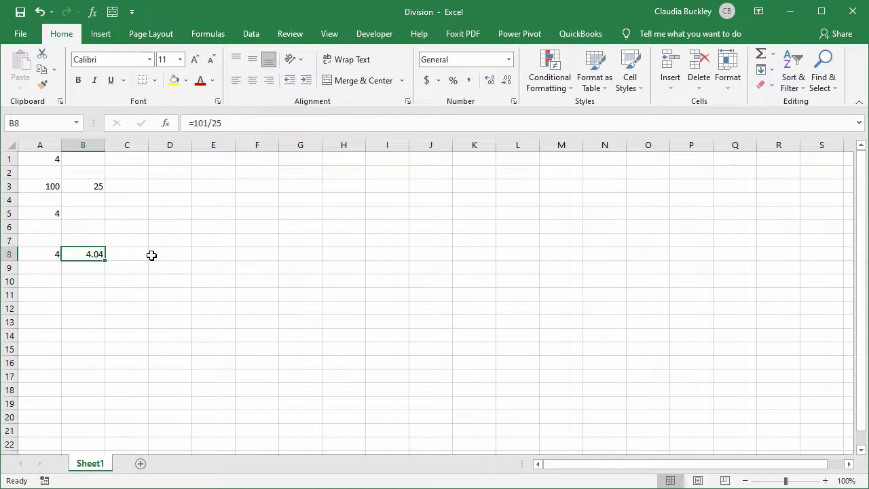
# Step: Enter the formula =MOD(101,25) in cell A10 to calculate the remainder of the division
pyautogui.click(54, 284)
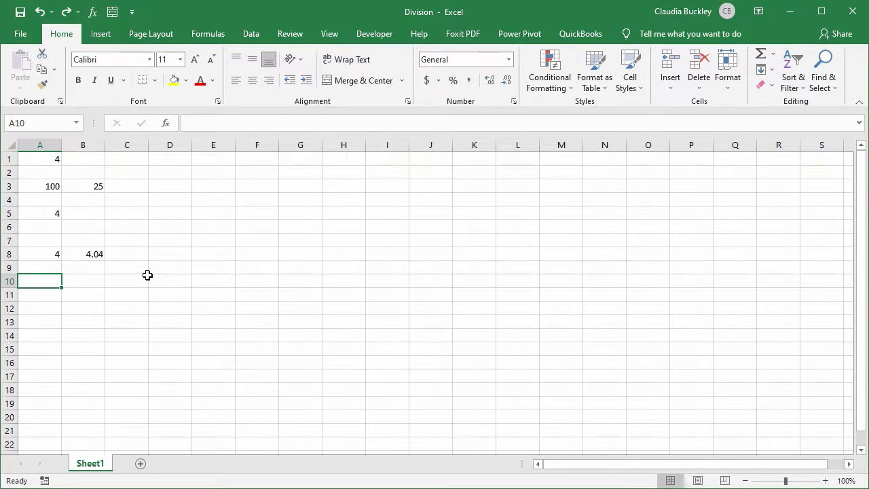
pyautogui.write('=')
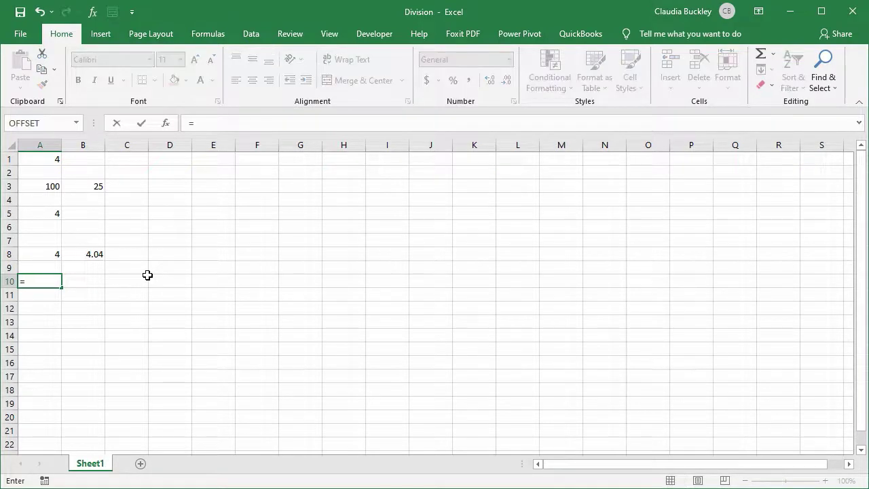
pyautogui.write('mod(')
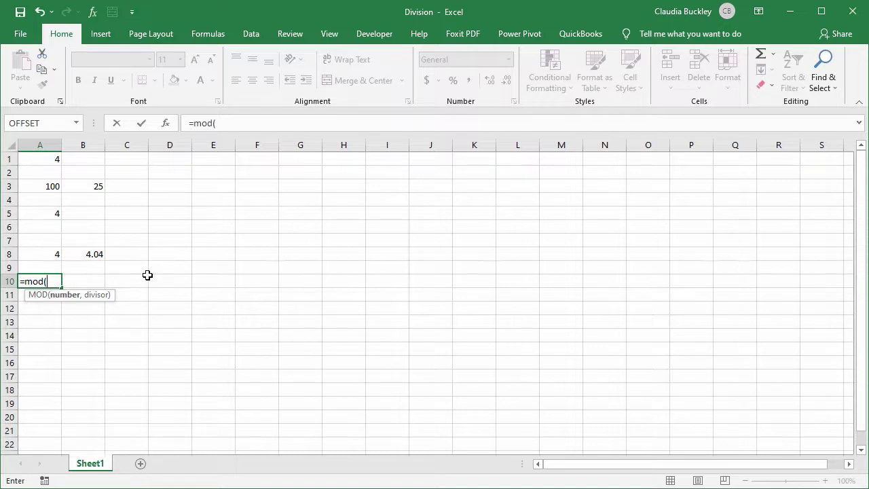
pyautogui.write('101,')
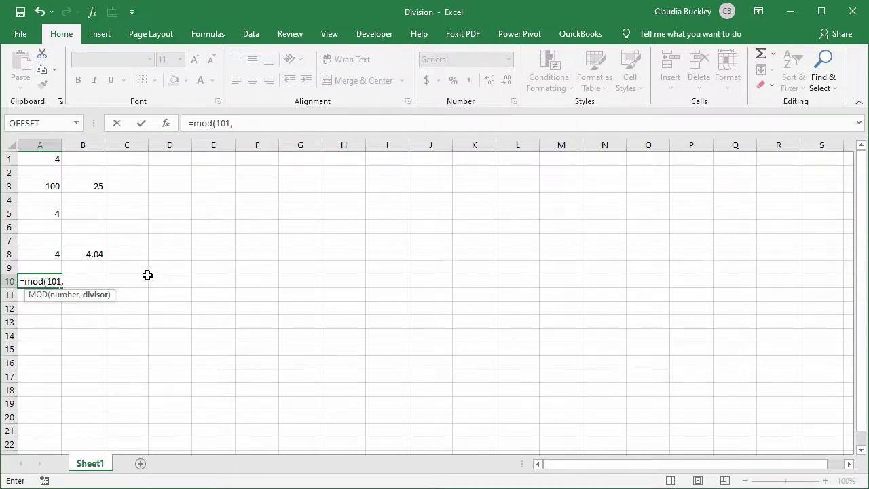
pyautogui.write('25)')
pyautogui.press('Return')
pyautogui.press('Up')
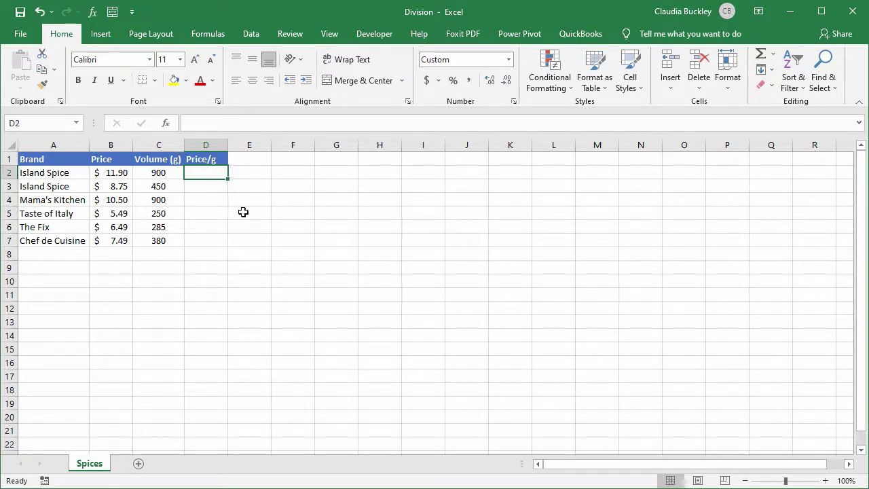
# Step: Calculate the first Island Spice price per gram in cell D2 with the formula =B2/C2
pyautogui.write('=')
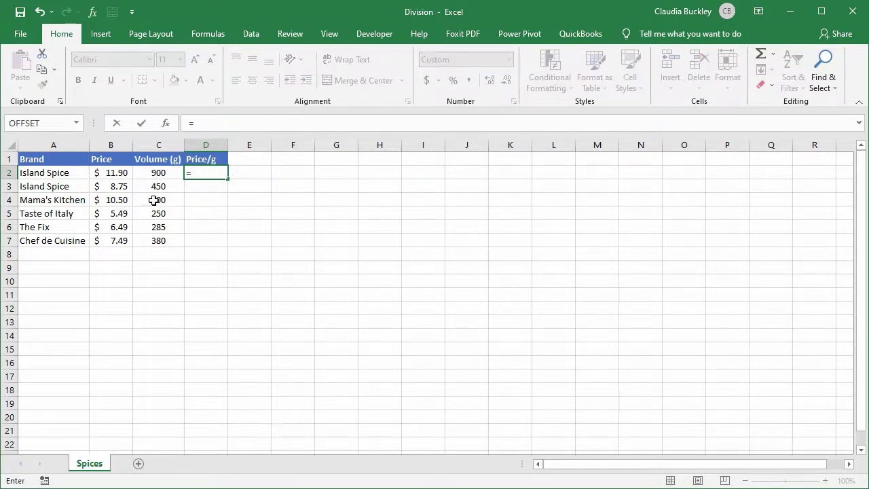
pyautogui.click(114, 174)
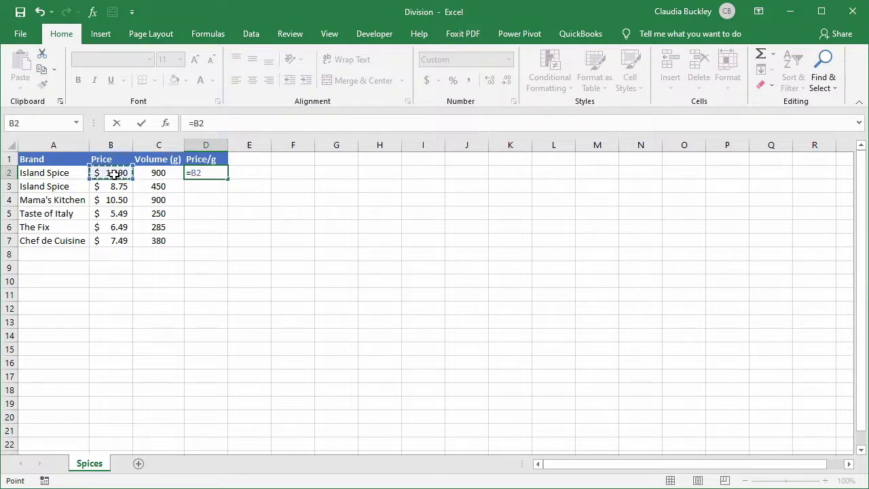
pyautogui.write('/')
pyautogui.click(159, 172)
pyautogui.press('Return')
# Step: Fill the price-per-gram formula from D2 down to D7 and check the copied formulas in D3 and D4
pyautogui.click(203, 173)
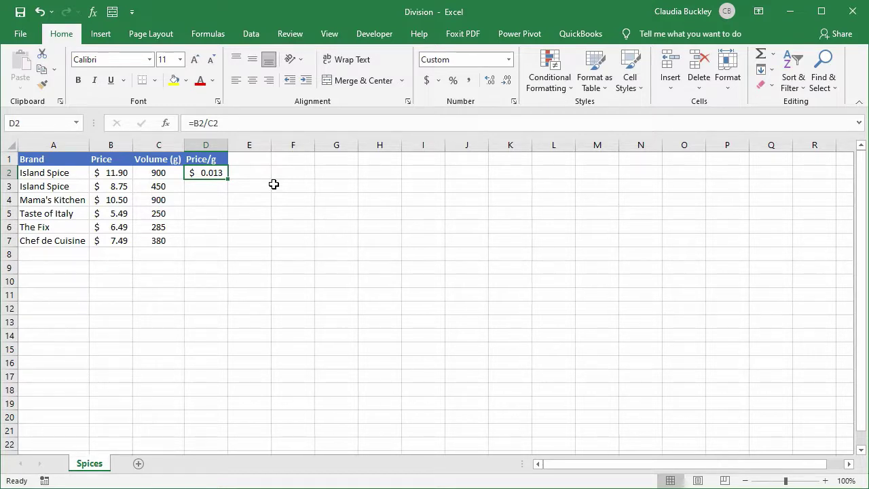
pyautogui.moveTo(226, 182); pyautogui.dragTo(224, 246)
pyautogui.click(214, 187)
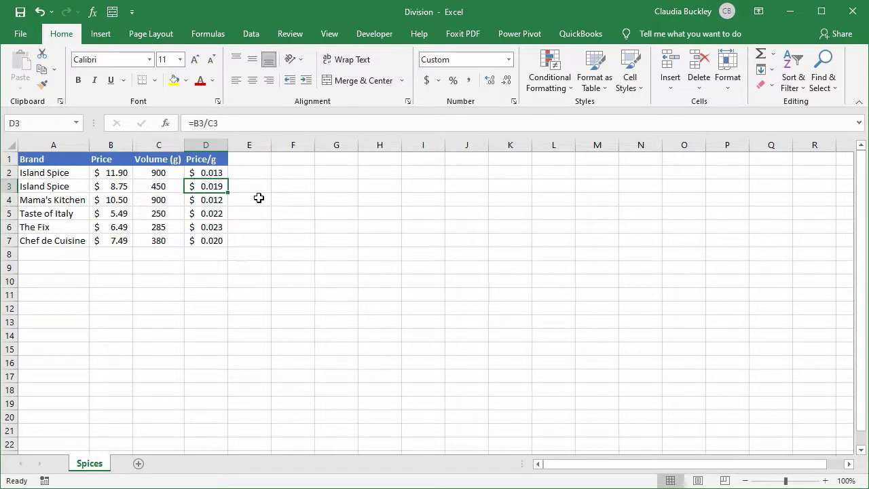
pyautogui.press('Down')
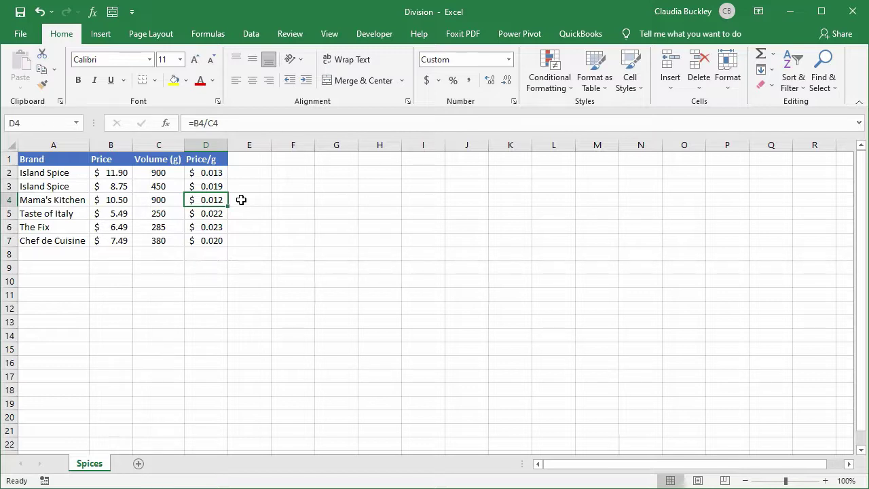
# Step: Clear all the price-per-gram formulas from cells D2:D7
pyautogui.hotkey('ctrl', 'c')
pyautogui.click(209, 173)
pyautogui.moveTo(209, 174); pyautogui.dragTo(209, 240)
pyautogui.hotkey('ctrl', 'v')
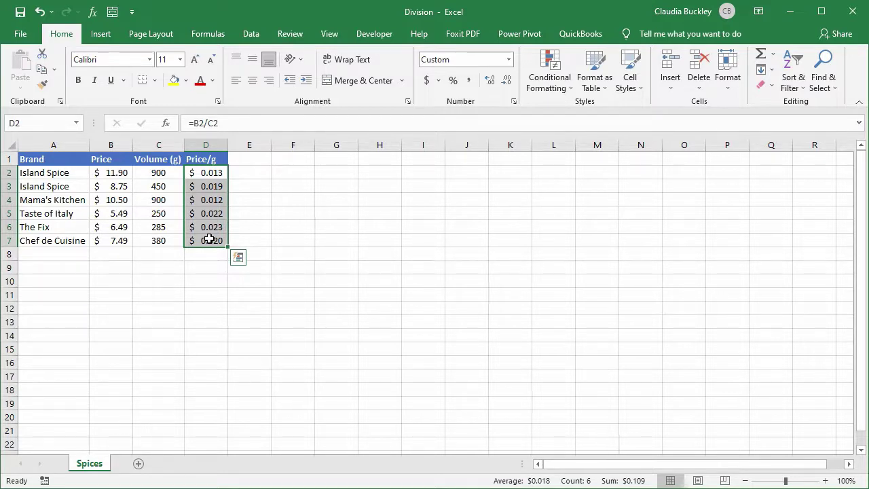
pyautogui.press('Delete')
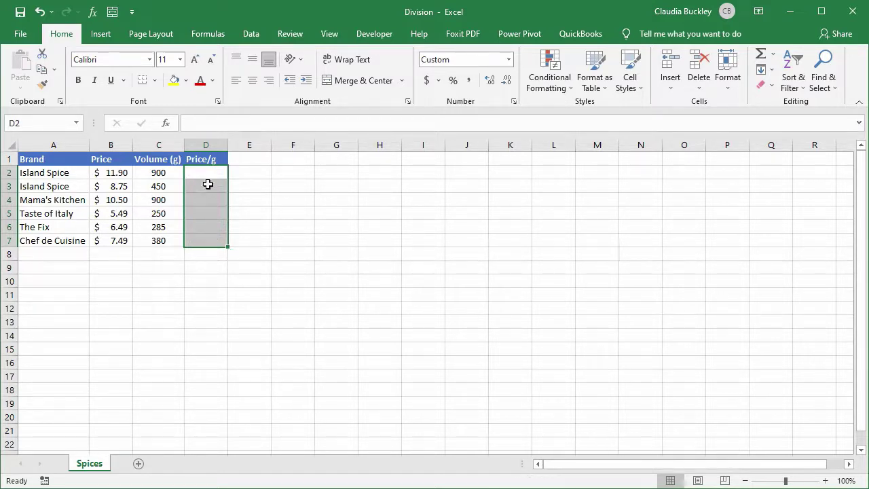
# Step: Calculate all spice prices per gram in D2:D7 with the single array formula {=B2:B7/C2:C7}
pyautogui.click(208, 174)
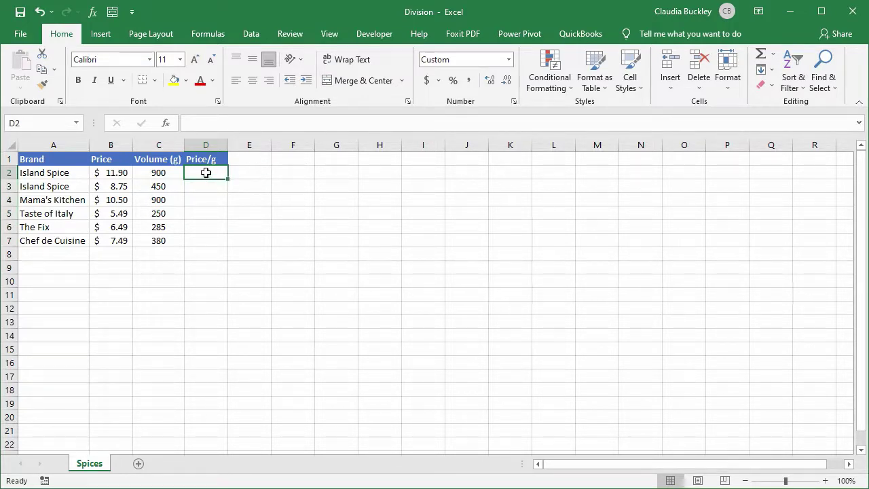
pyautogui.moveTo(205, 176); pyautogui.dragTo(213, 239)
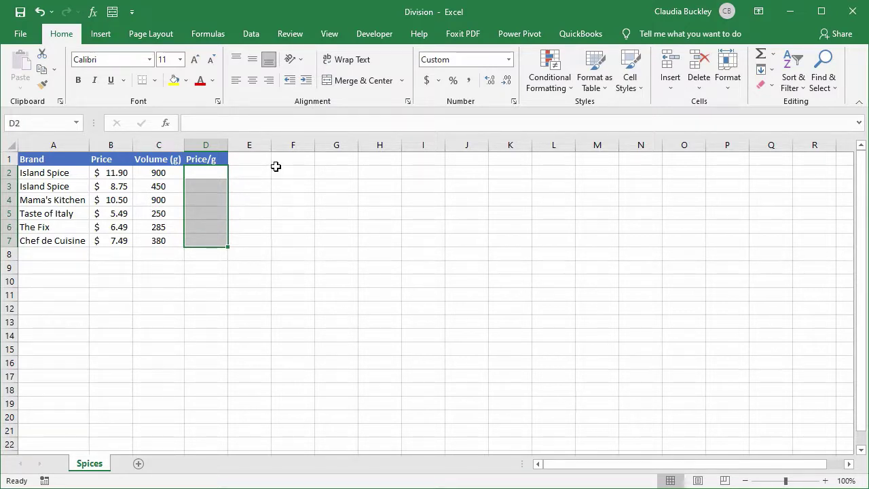
pyautogui.write('=')
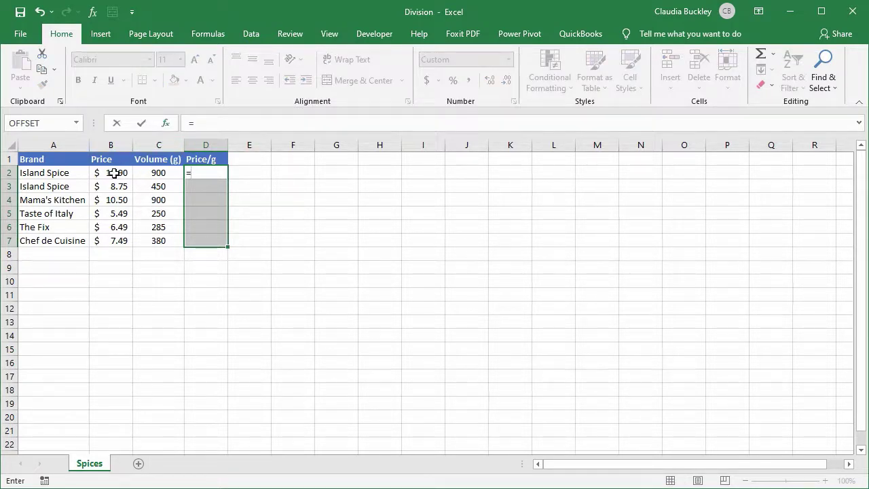
pyautogui.moveTo(116, 172); pyautogui.dragTo(121, 241)
pyautogui.write('/')
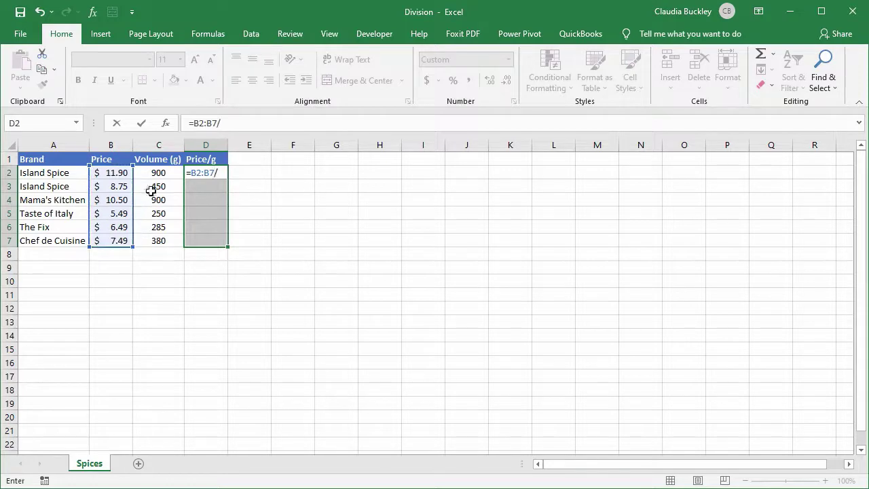
pyautogui.moveTo(159, 172); pyautogui.dragTo(156, 240)
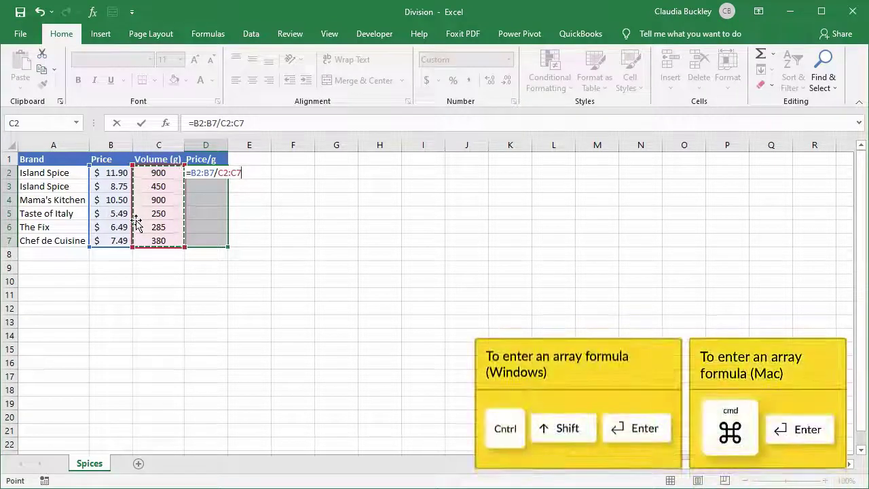
pyautogui.hotkey('ctrl', 'shift', 'Return')
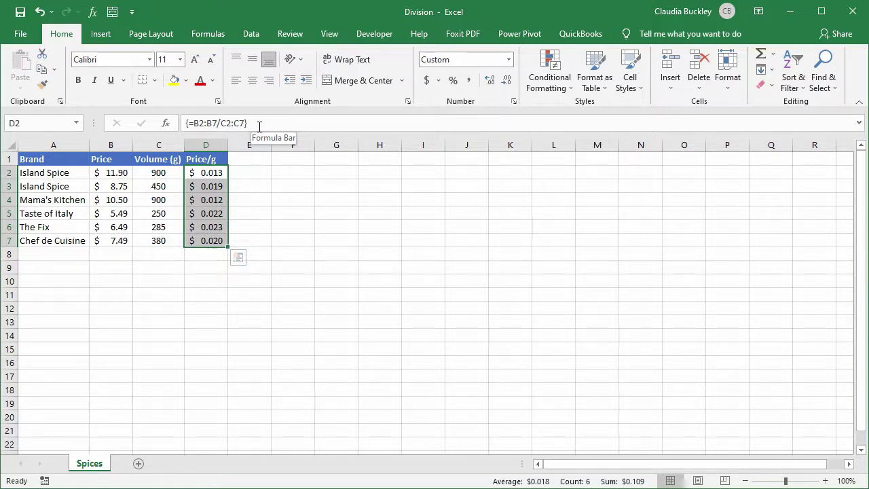
# Step: Try to clear only cell D4 of the price-per-gram array formula
pyautogui.click(206, 196)
pyautogui.press('Delete')
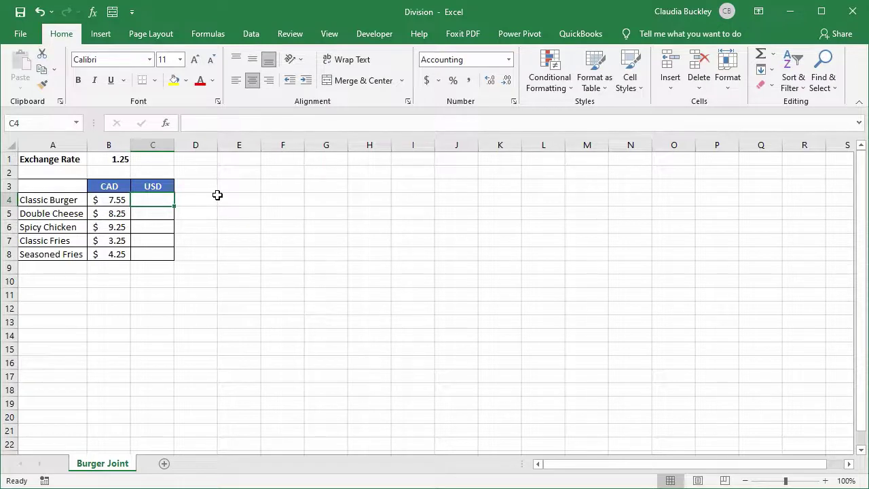
# Step: Convert the Classic Burger price to USD in cell C4 with the hard-coded formula =B4/1.25
pyautogui.click(112, 157)
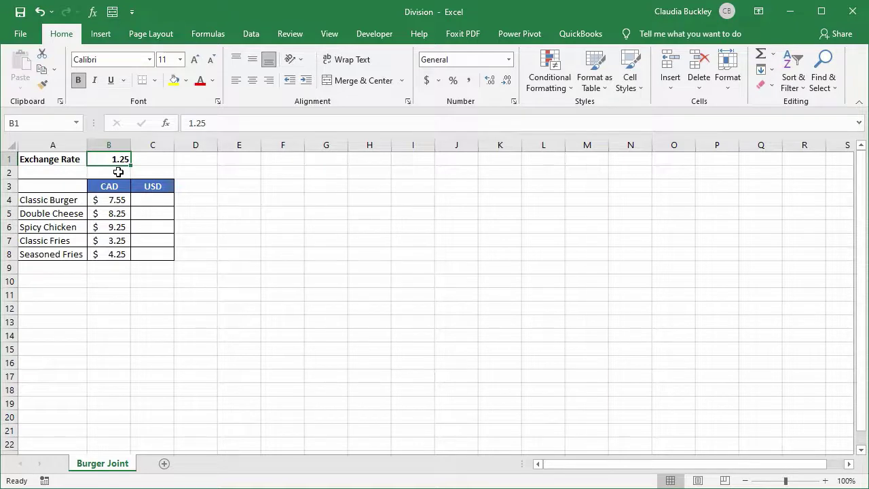
pyautogui.click(145, 197)
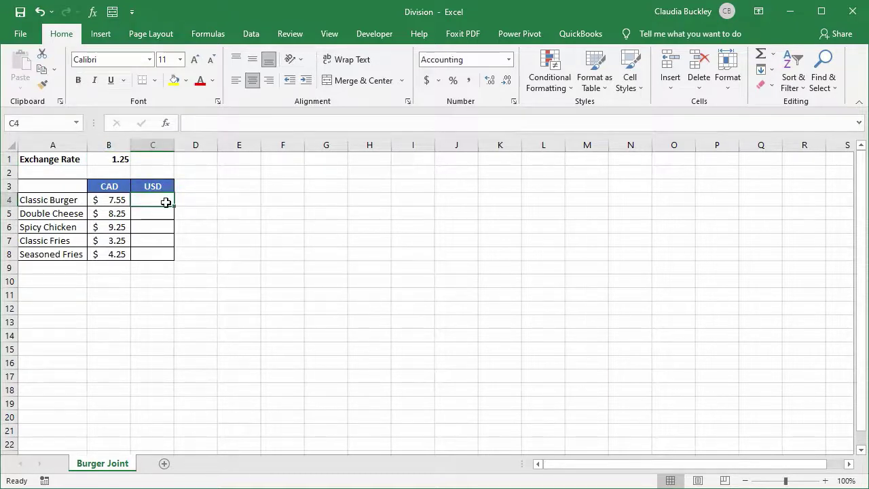
pyautogui.write('=')
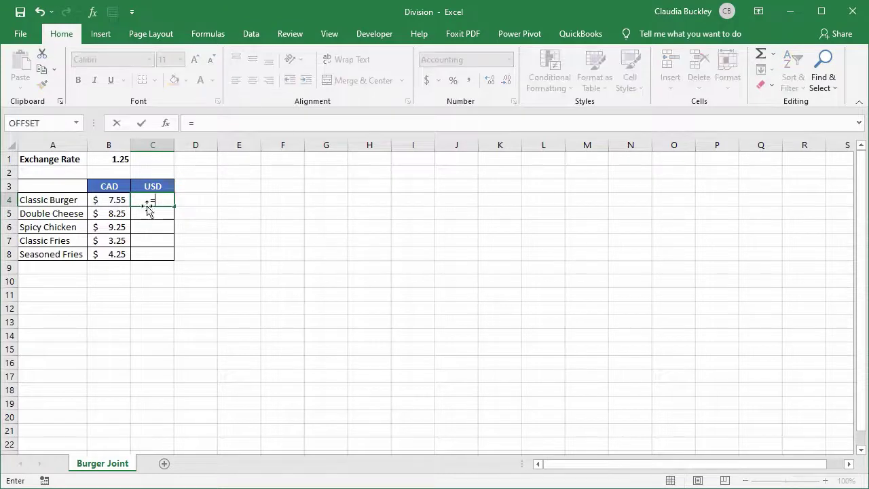
pyautogui.click(114, 202)
pyautogui.write('/1.25')
pyautogui.press('Return')
# Step: Fill the USD conversion formula from C4 down to C8 and check the copied formulas in C5 to C7
pyautogui.click(165, 199)
pyautogui.moveTo(176, 208); pyautogui.dragTo(170, 256)
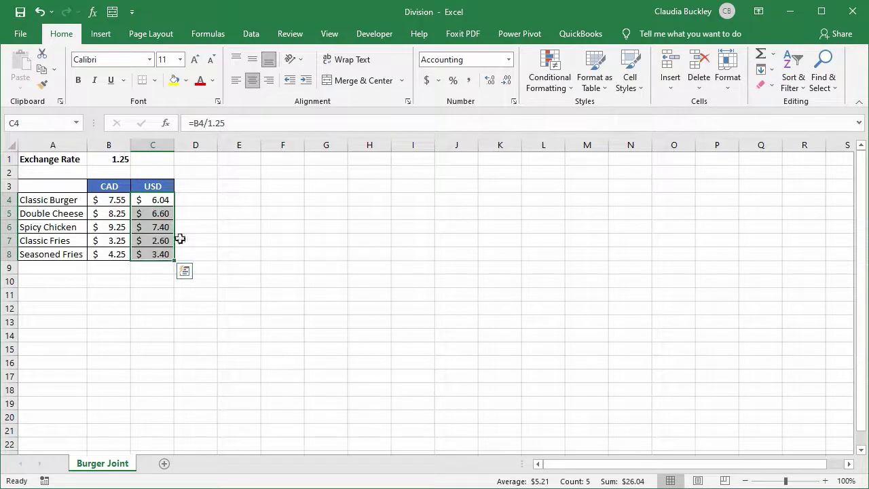
pyautogui.click(163, 213)
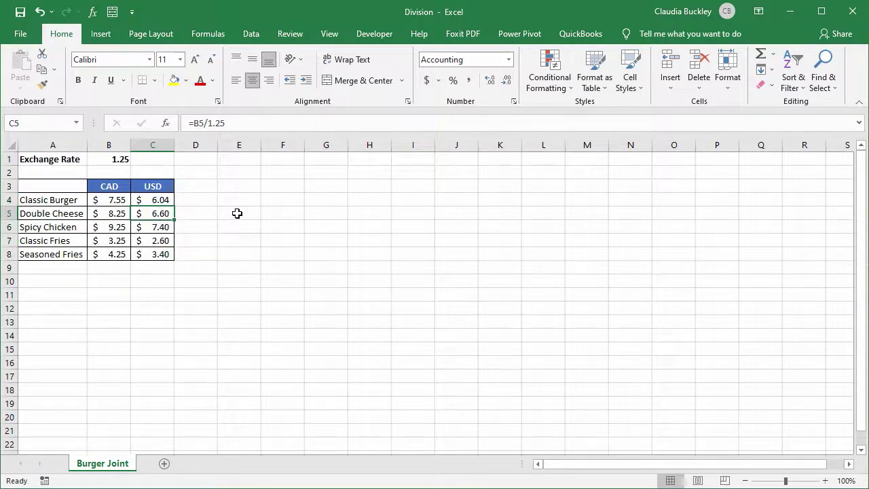
pyautogui.press('Down')
pyautogui.press('Down')
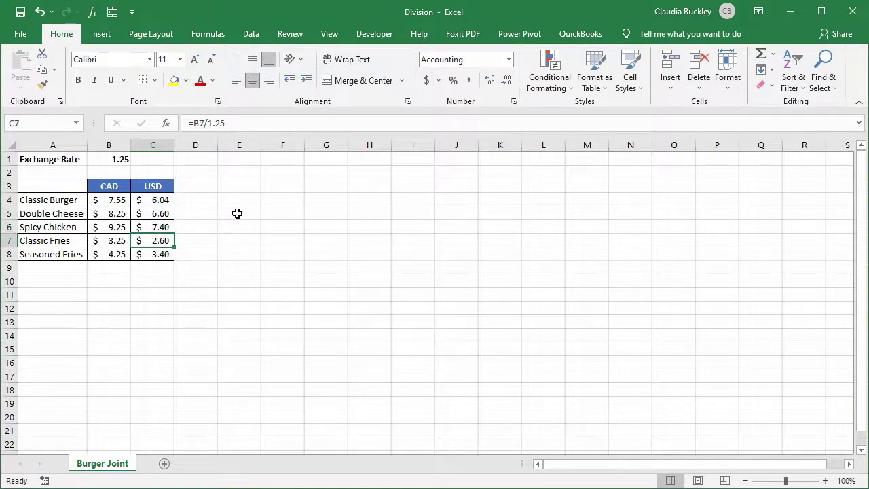
# Step: Undo the fill in the USD column and clear the hard-coded conversion formula from C4
pyautogui.hotkey('ctrl', 'z')
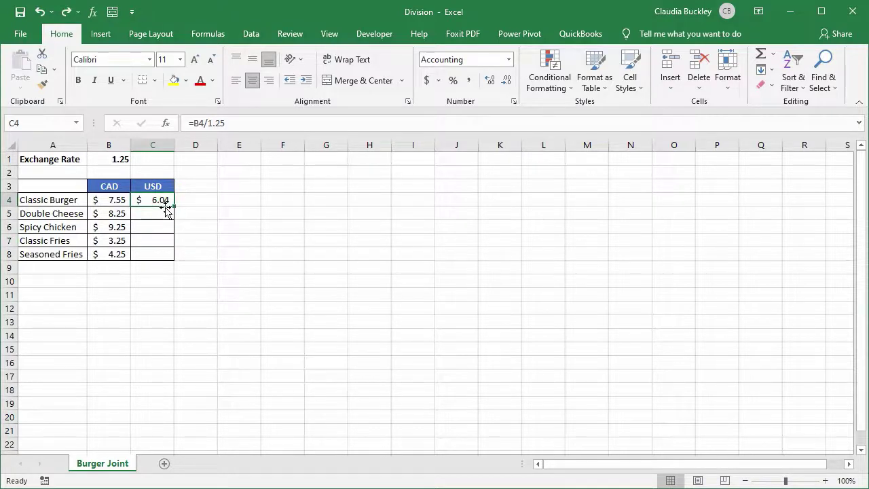
pyautogui.press('Delete')
# Step: Convert the Classic Burger price in C4 with the locked-reference formula =B4/$B$1 and fill it down to C8
pyautogui.write('=')
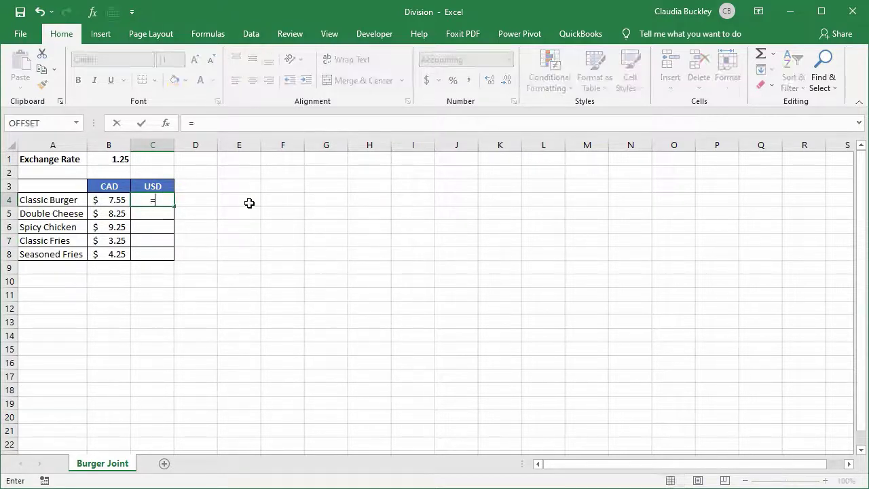
pyautogui.click(112, 204)
pyautogui.write('/')
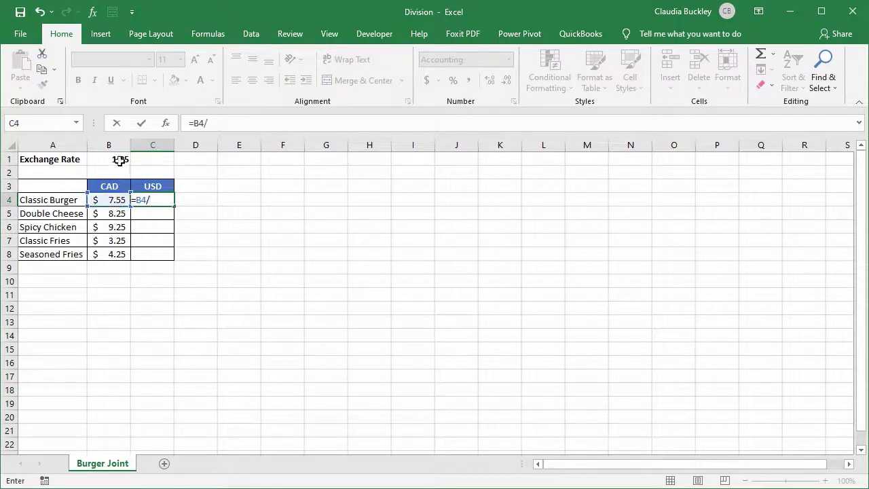
pyautogui.click(118, 159)
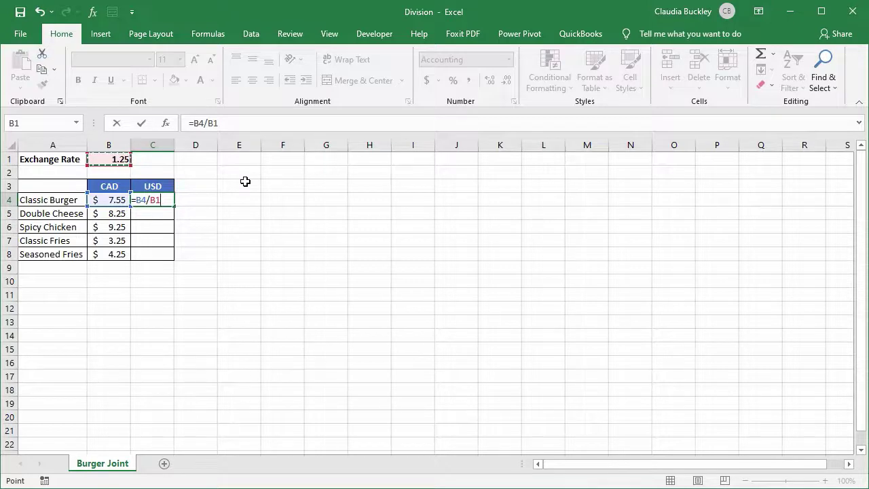
pyautogui.press('F4')
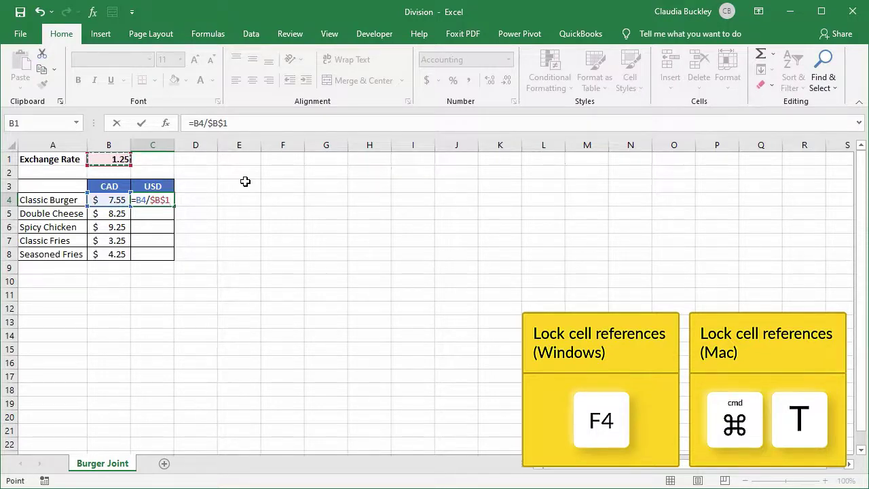
pyautogui.press('Return')
pyautogui.click(155, 199)
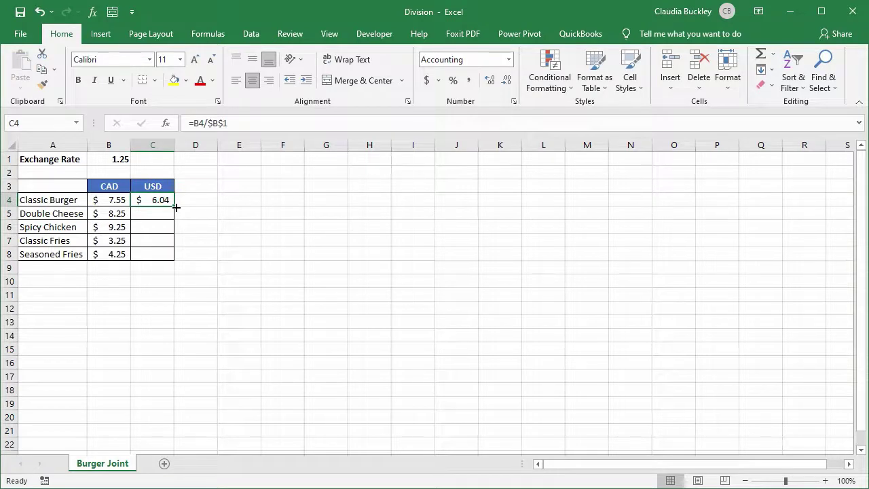
pyautogui.doubleClick(175, 207)
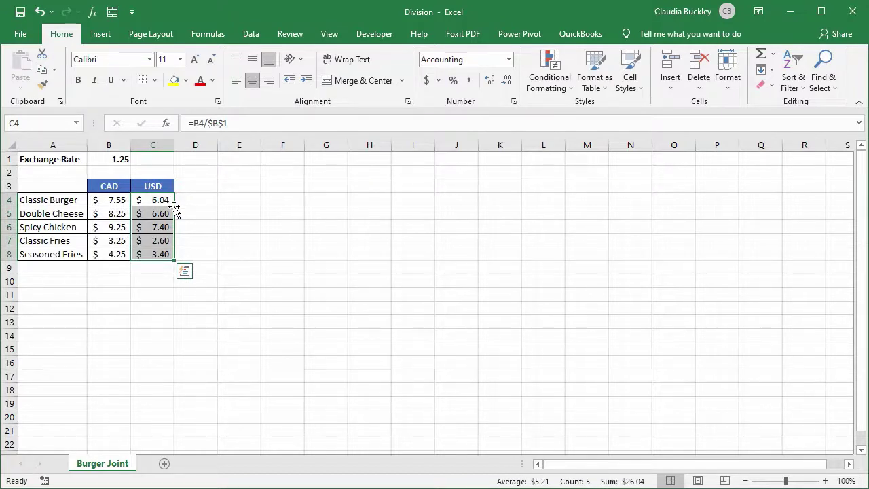
# Step: Set the exchange rate in cell B1 to 1.31
pyautogui.click(117, 160)
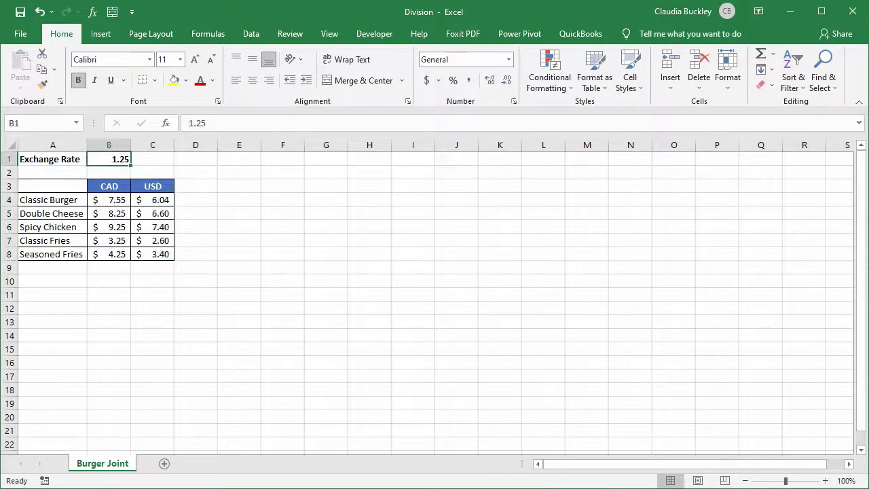
pyautogui.write('1.')
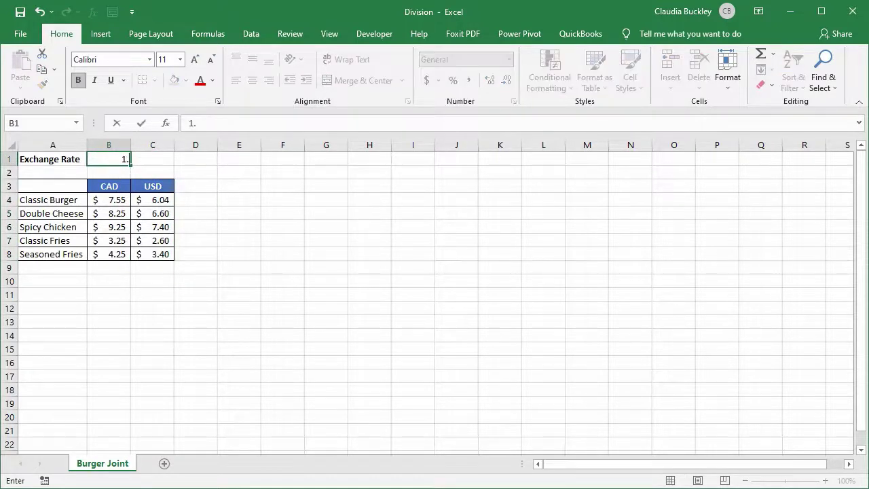
pyautogui.write('31')
pyautogui.press('Return')
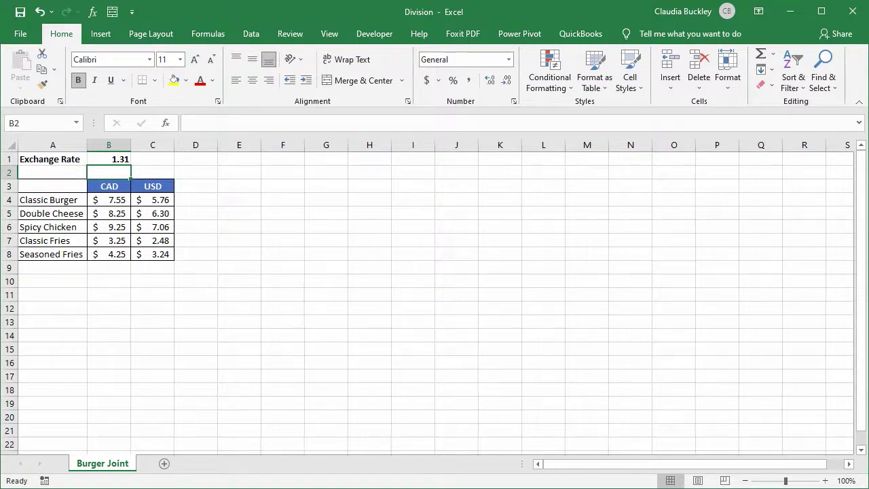
# Step: Test division by zero with the formula =B8/0 in cell A11 and clear the cell again
pyautogui.click(78, 289)
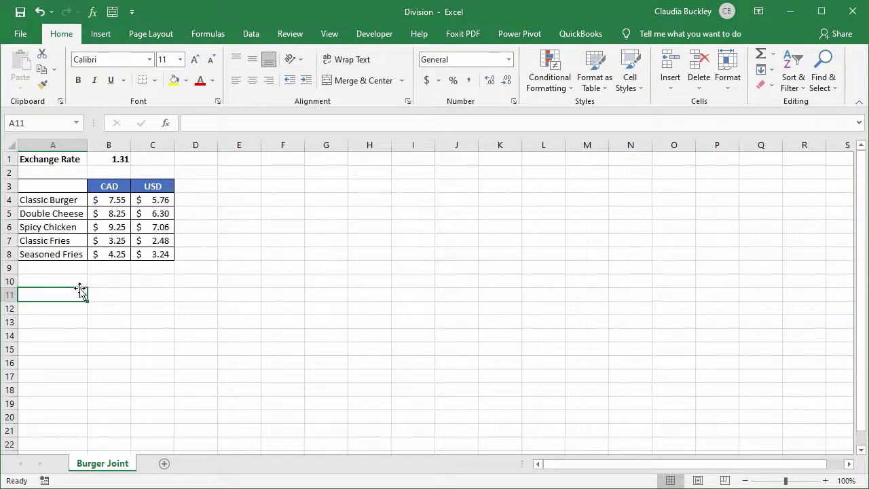
pyautogui.write('=')
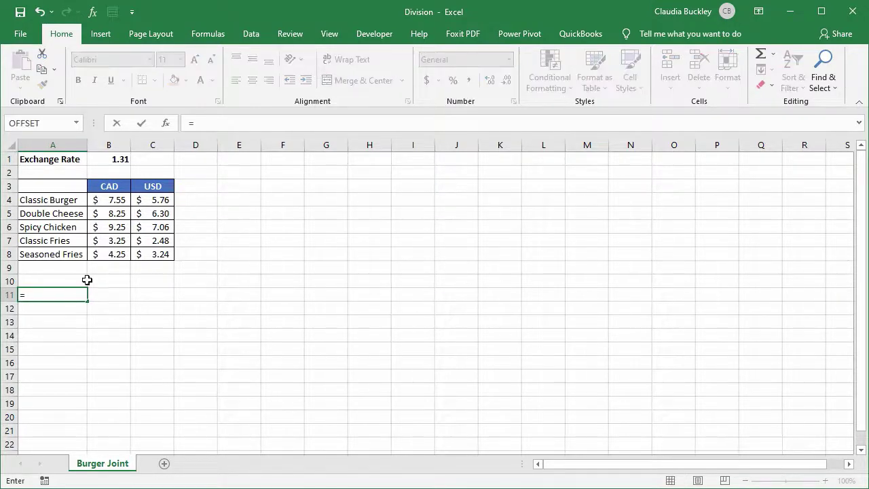
pyautogui.click(101, 255)
pyautogui.write('/0')
pyautogui.press('Return')
pyautogui.click(52, 293)
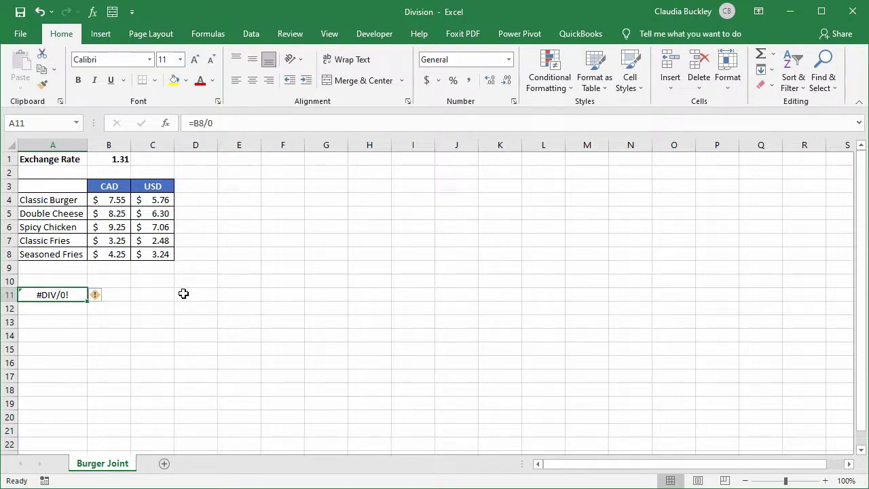
pyautogui.press('Delete')
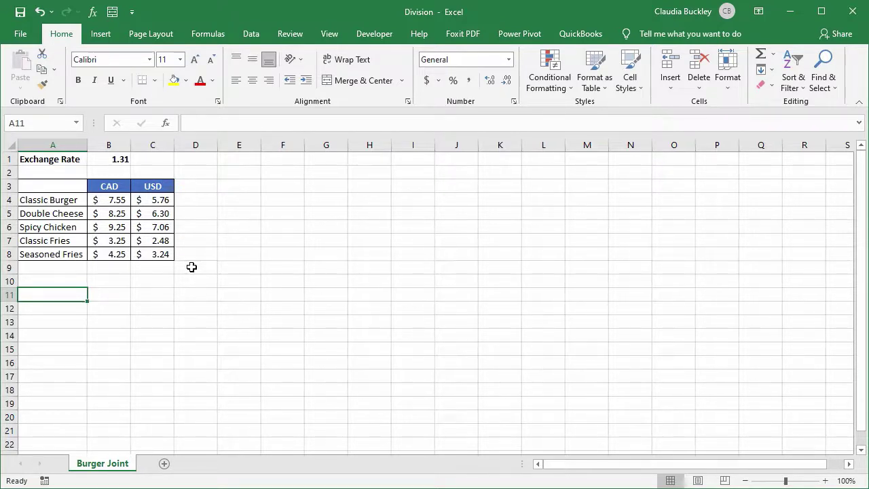
# Step: Set the exchange rate in cell B1 to 0
pyautogui.click(118, 160)
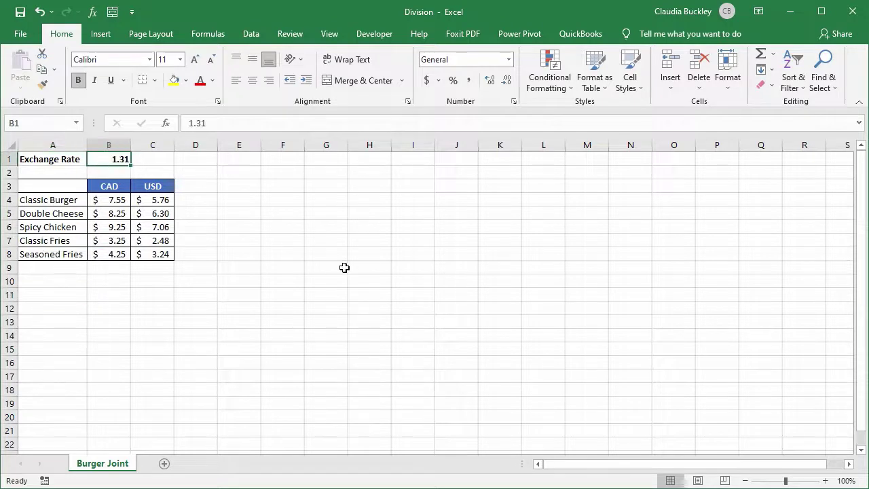
pyautogui.write('0')
pyautogui.press('Return')
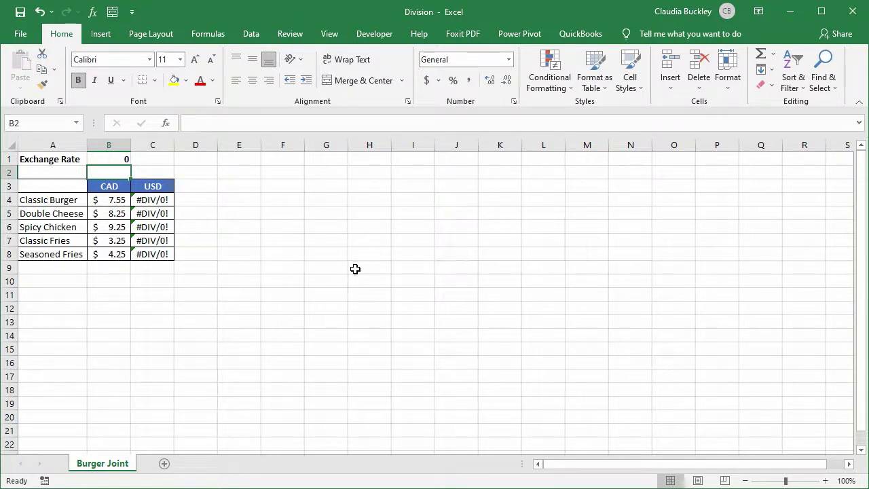
# Step: Change the Classic Burger formula in C4 to =IFERROR(B4/$B$1,"") and fill it down to C8
pyautogui.click(157, 199)
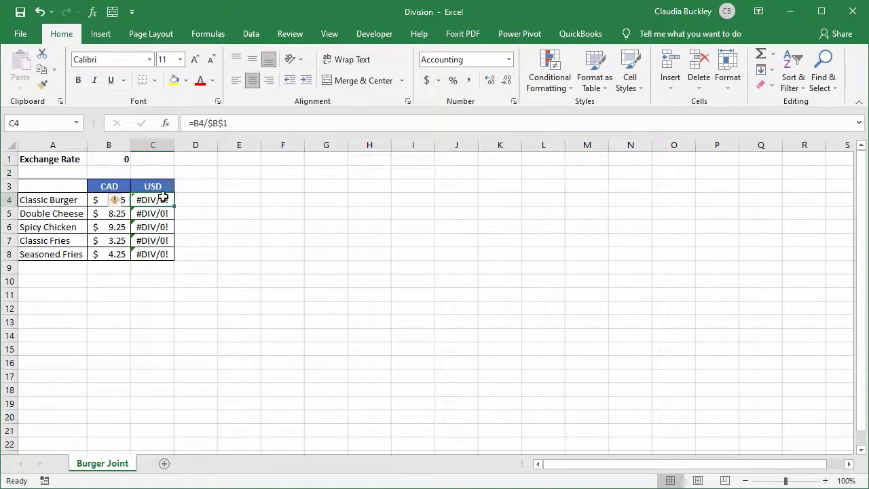
pyautogui.click(190, 123)
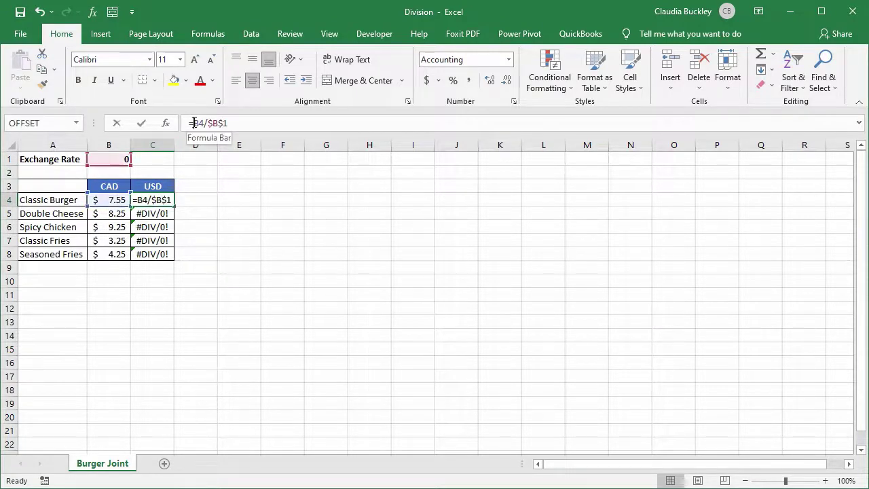
pyautogui.write('iferror(')
pyautogui.click(260, 124)
pyautogui.write(',')
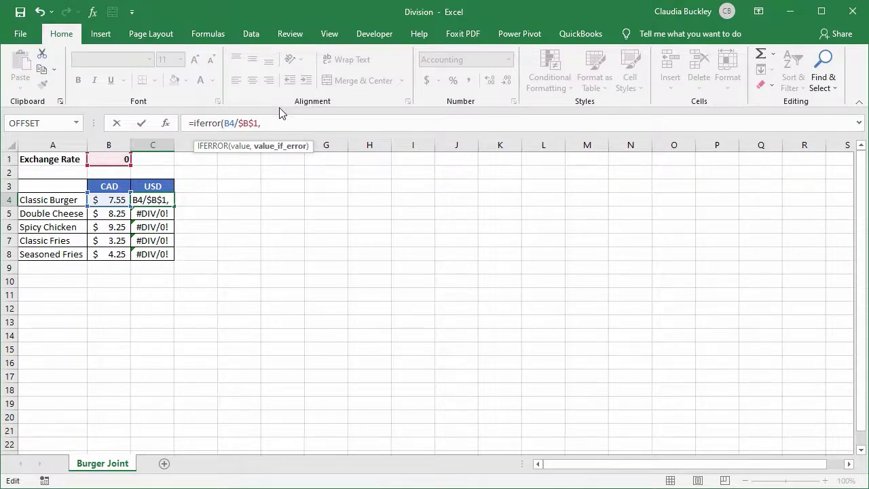
pyautogui.write('""')
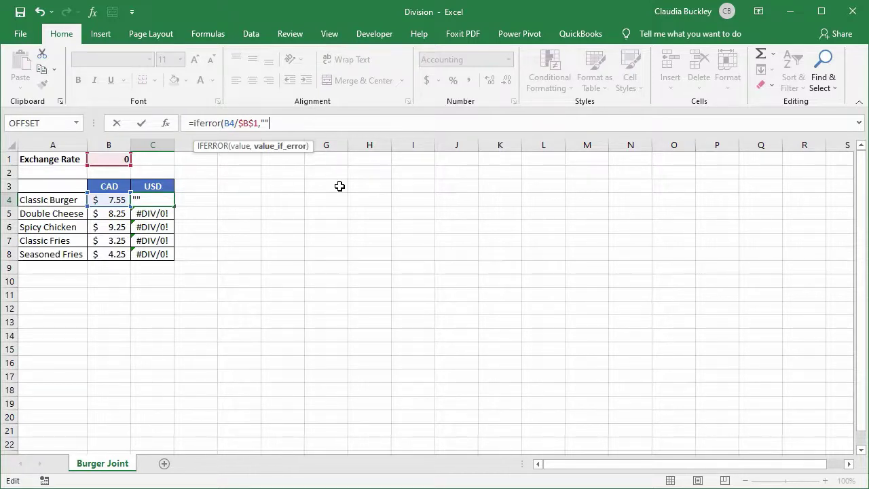
pyautogui.write(')')
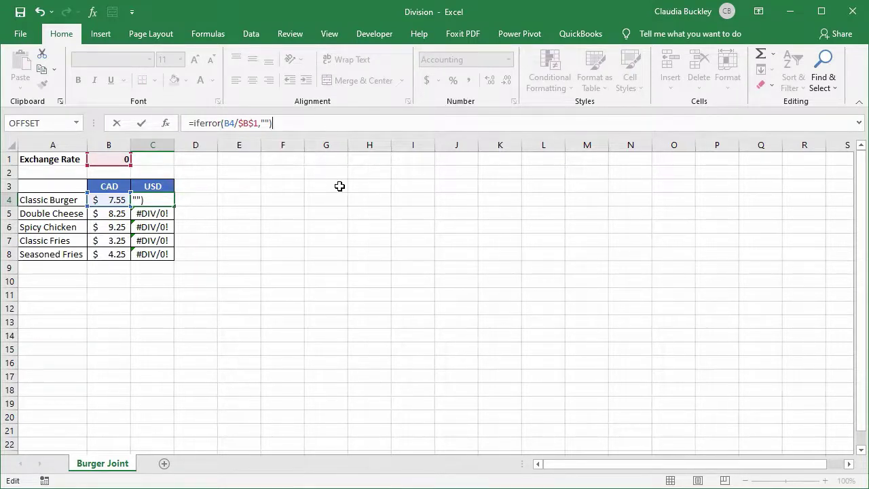
pyautogui.press('Return')
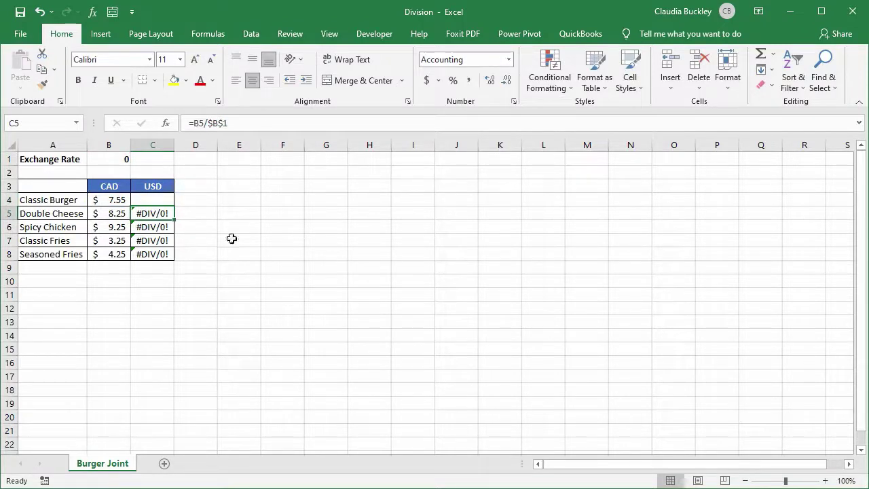
pyautogui.click(163, 199)
pyautogui.moveTo(175, 207); pyautogui.dragTo(174, 262)
# Step: Set the exchange rate in cell B1 to 1.27
pyautogui.press('Up')
pyautogui.press('Up')
pyautogui.press('Up')
pyautogui.press('Left')
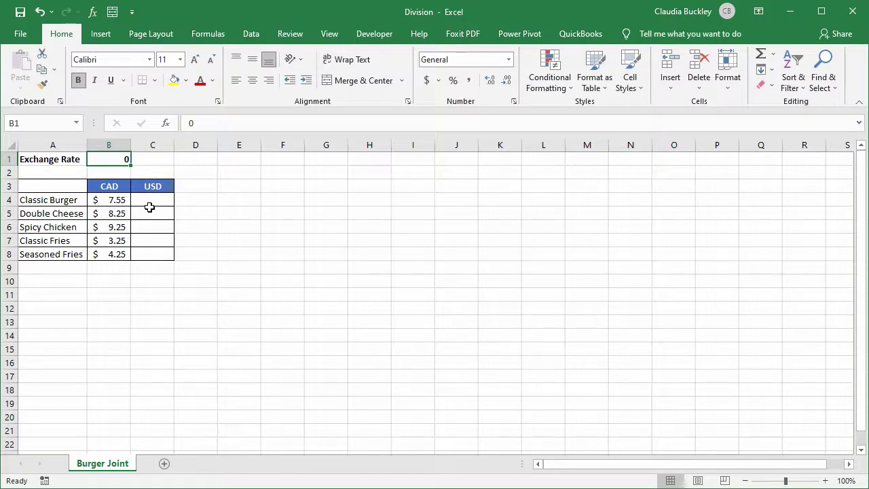
pyautogui.write('1')
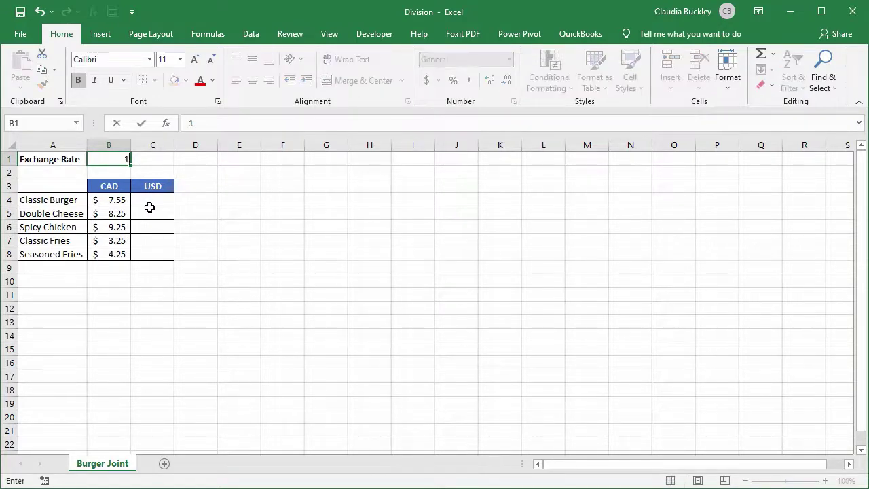
pyautogui.write('.27')
pyautogui.press('Return')
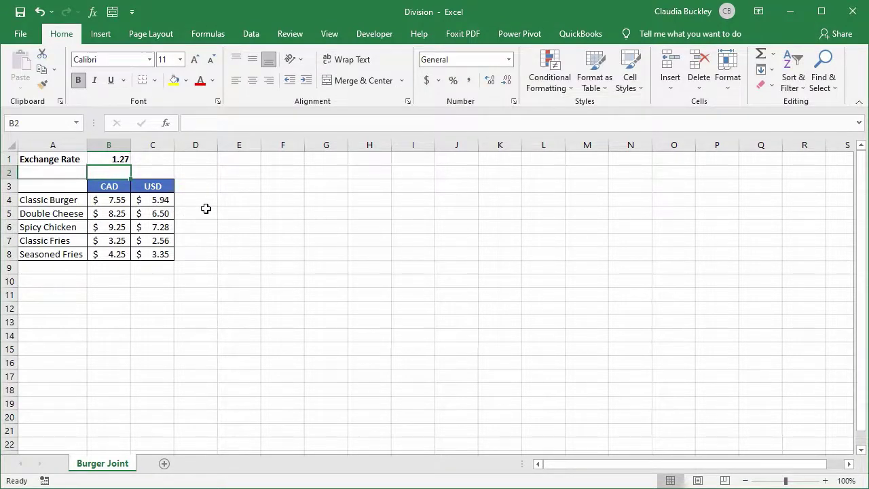